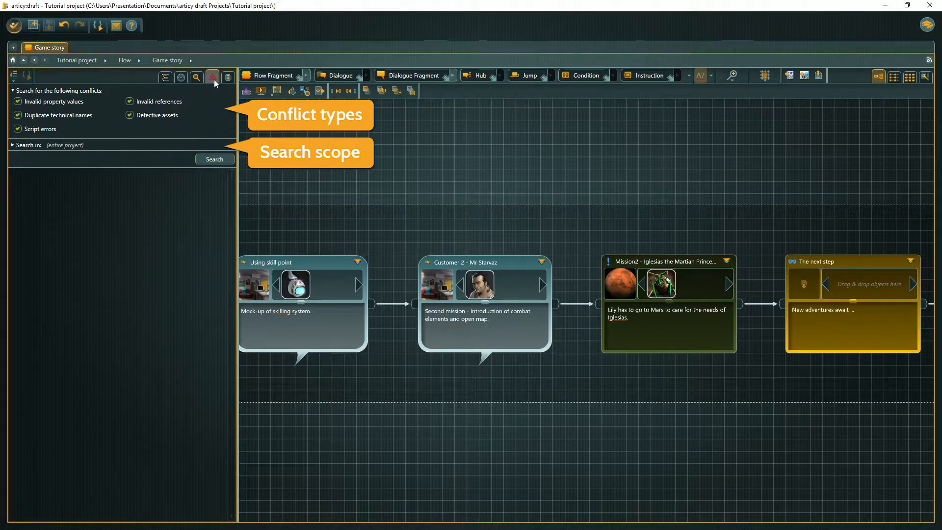
- Search the entire project for conflicts and end the first script line of the Tasty Rocks - 1st visit output pin with a semicolon
{"action": "left_click", "coordinate": [212, 159]}
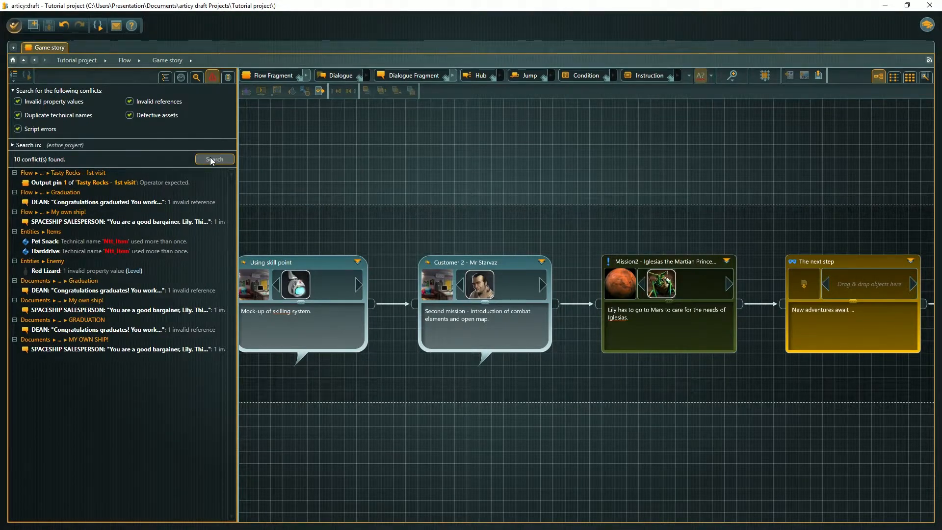
{"action": "double_click", "coordinate": [126, 182]}
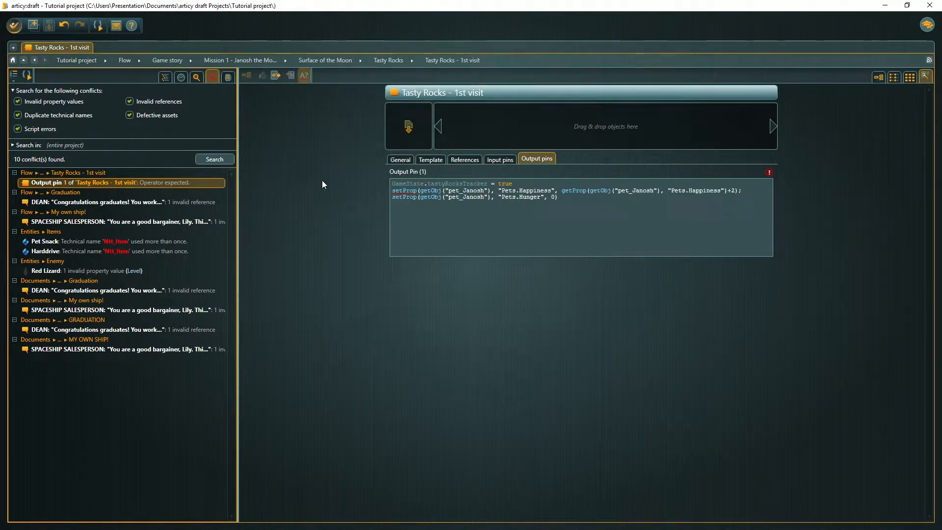
{"action": "left_click", "coordinate": [518, 183]}
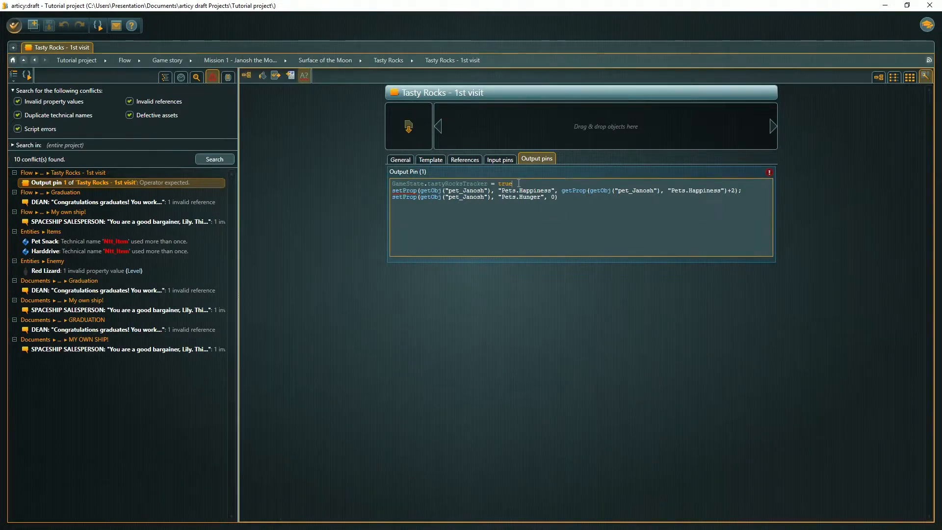
{"action": "type", "text": ";"}
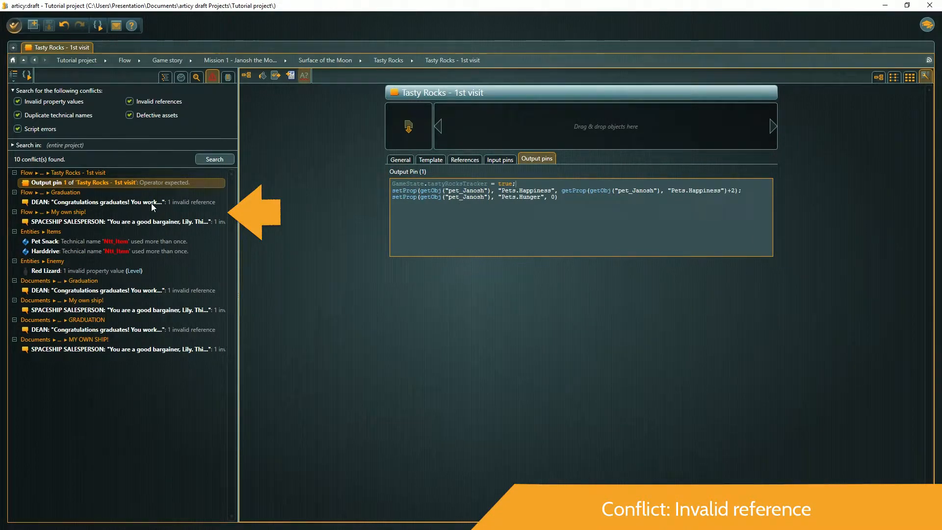
- Open the Spaceship Salesperson dialogue fragment with the invalid reference in the My own ship! flow
{"action": "left_click", "coordinate": [131, 223]}
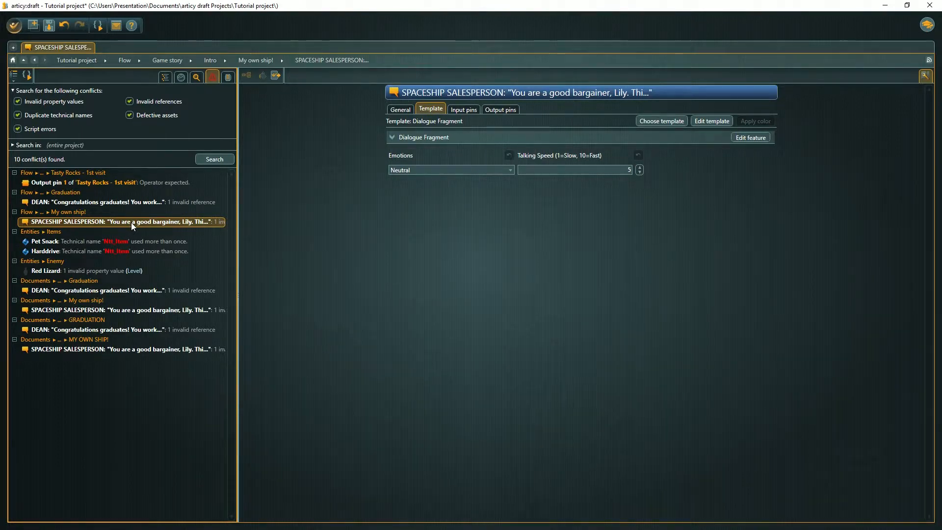
- Set the technical name of the Pet Snack item to Item_PetSnack
{"action": "left_click", "coordinate": [99, 242]}
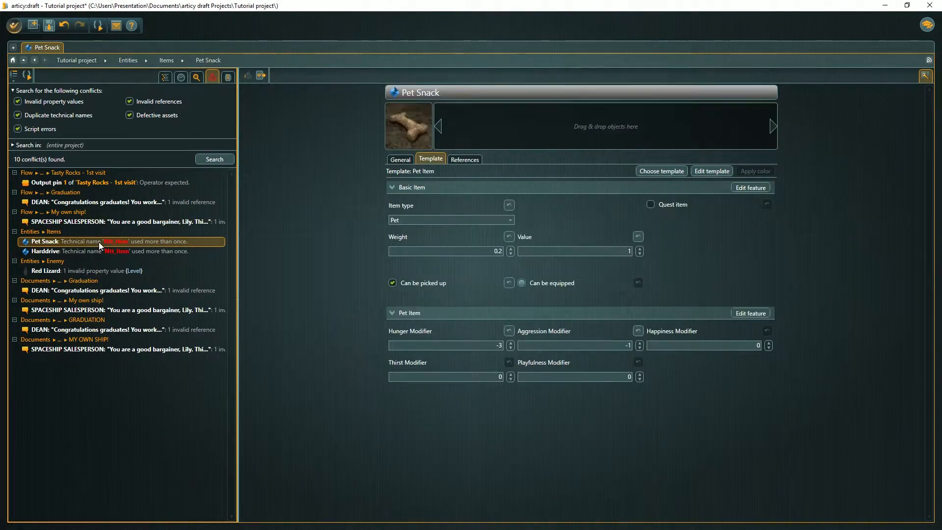
{"action": "left_click", "coordinate": [401, 158]}
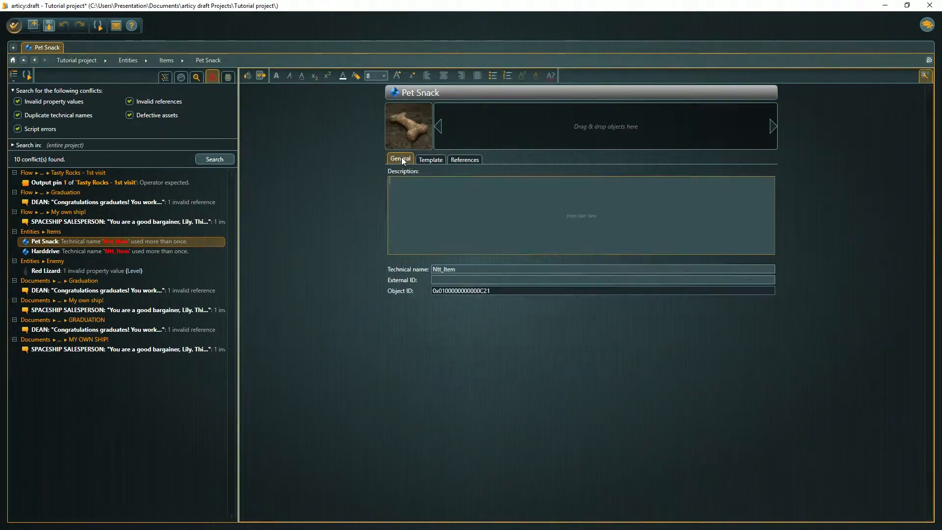
{"action": "left_click_drag", "start_coordinate": [460, 269], "coordinate": [426, 268]}
{"action": "type", "text": "I"}
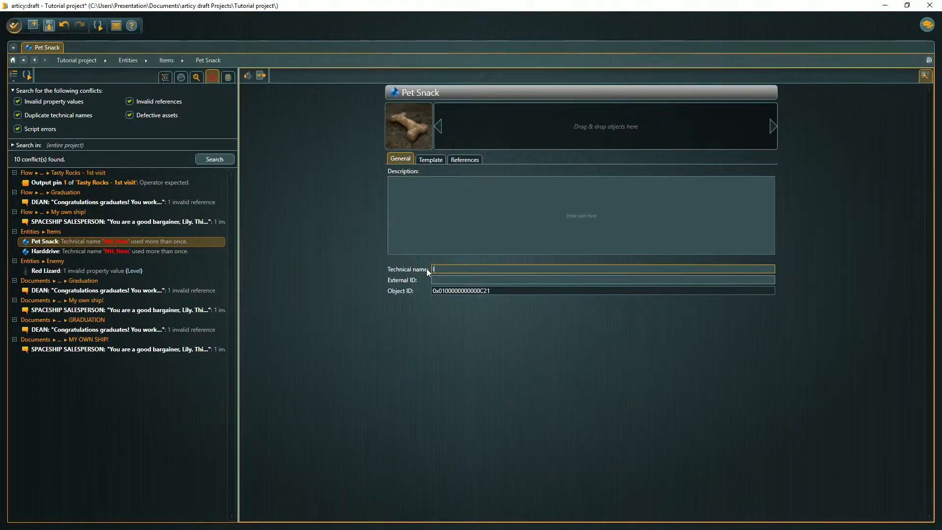
{"action": "type", "text": "tem_PetSnack"}
- Set the technical name of the Harddrive item to Item_Harddrive
{"action": "left_click", "coordinate": [87, 251]}
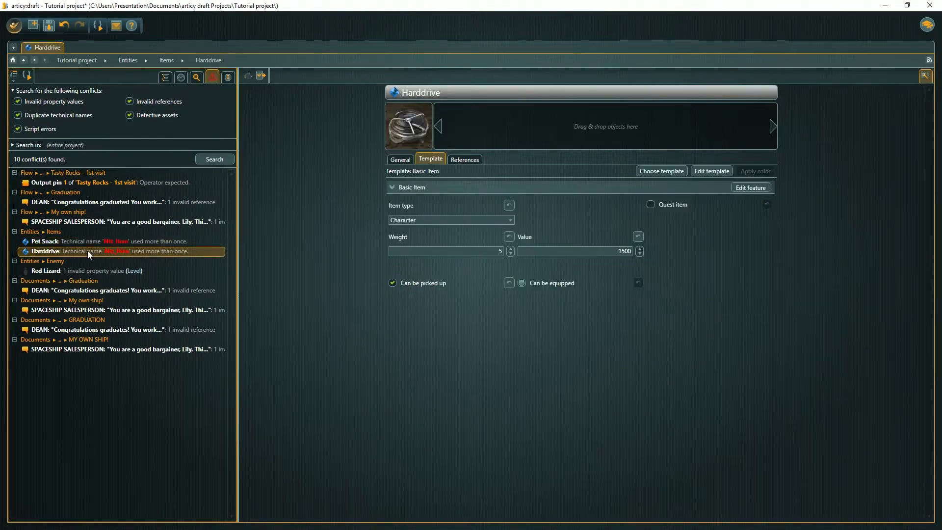
{"action": "left_click", "coordinate": [395, 160]}
{"action": "left_click_drag", "start_coordinate": [459, 269], "coordinate": [412, 269]}
{"action": "key", "text": "BackSpace"}
{"action": "type", "text": "Item_Harddrive"}
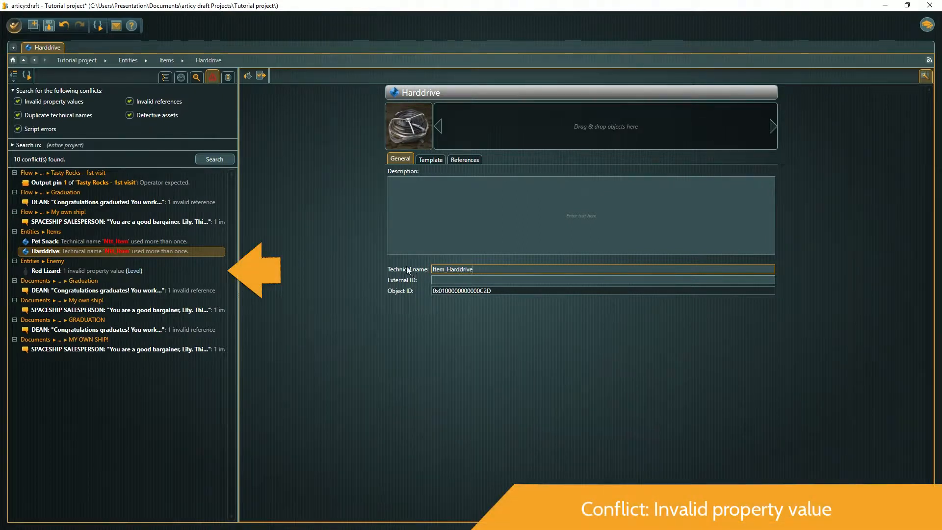
- Correct the invalid property of the Red Lizard enemy by setting its Level to 1
{"action": "left_click", "coordinate": [90, 271]}
{"action": "left_click", "coordinate": [90, 271]}
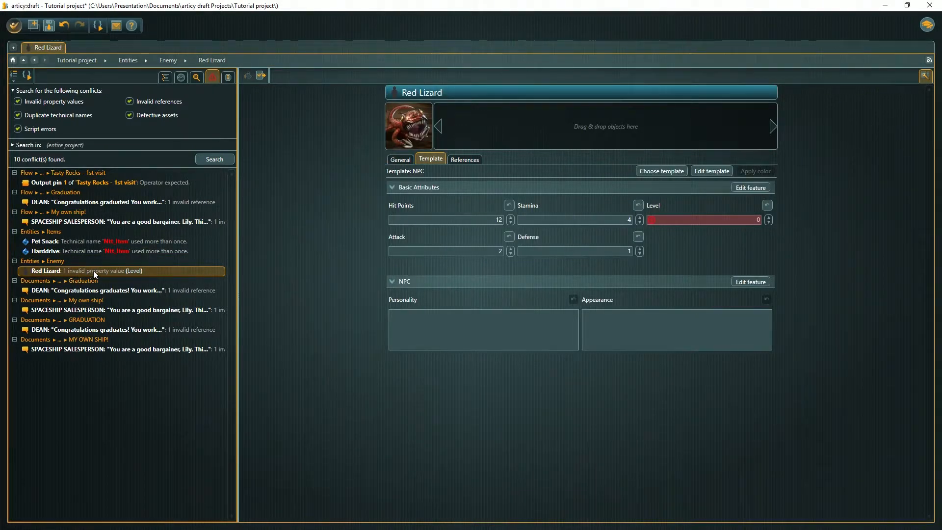
{"action": "mouse_move", "coordinate": [734, 221]}
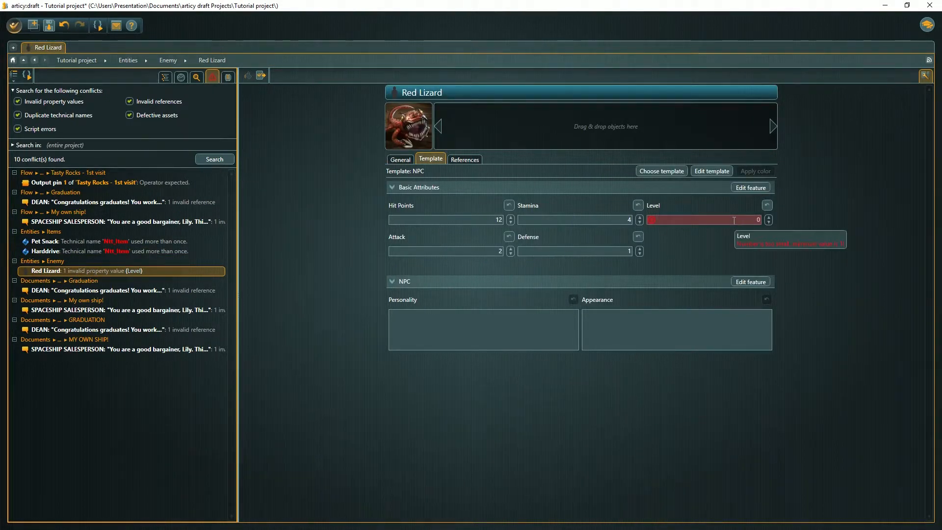
{"action": "left_click_drag", "start_coordinate": [734, 220], "coordinate": [761, 221]}
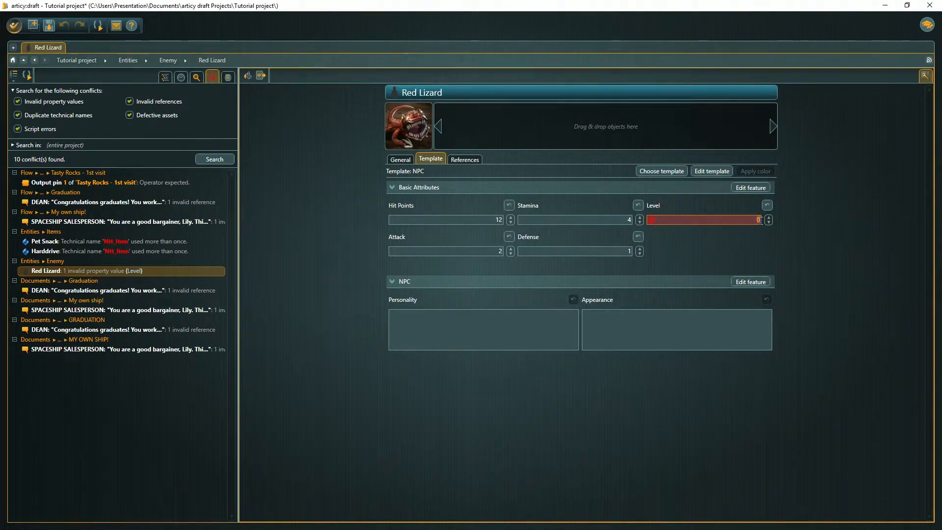
{"action": "type", "text": "1"}
{"action": "key", "text": "Tab"}
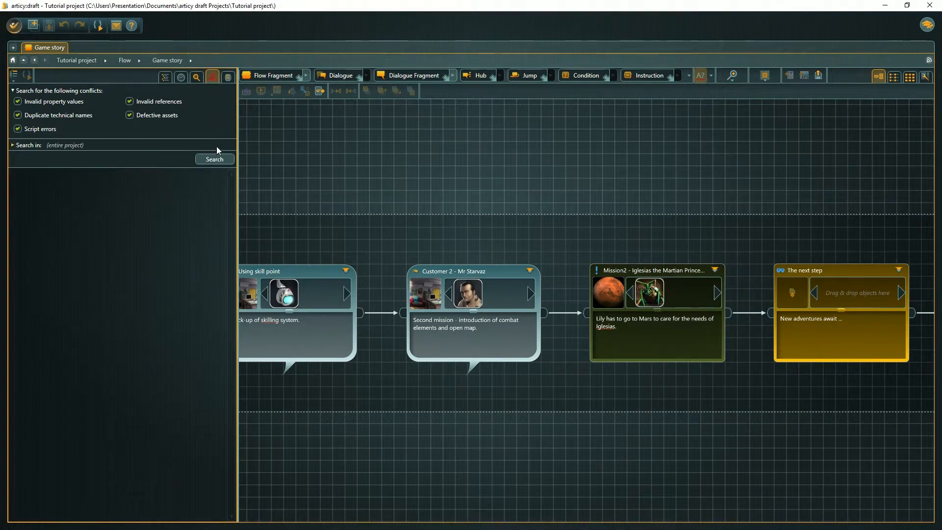
- Check the entire project for conflicts again
{"action": "left_click", "coordinate": [217, 160]}
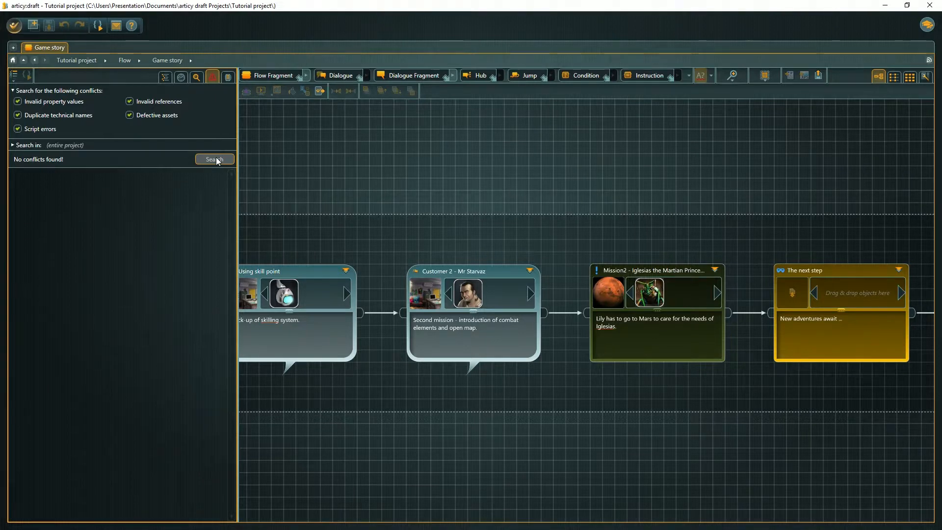
- Open the Mars location map from the project's Locations
{"action": "left_click", "coordinate": [169, 79]}
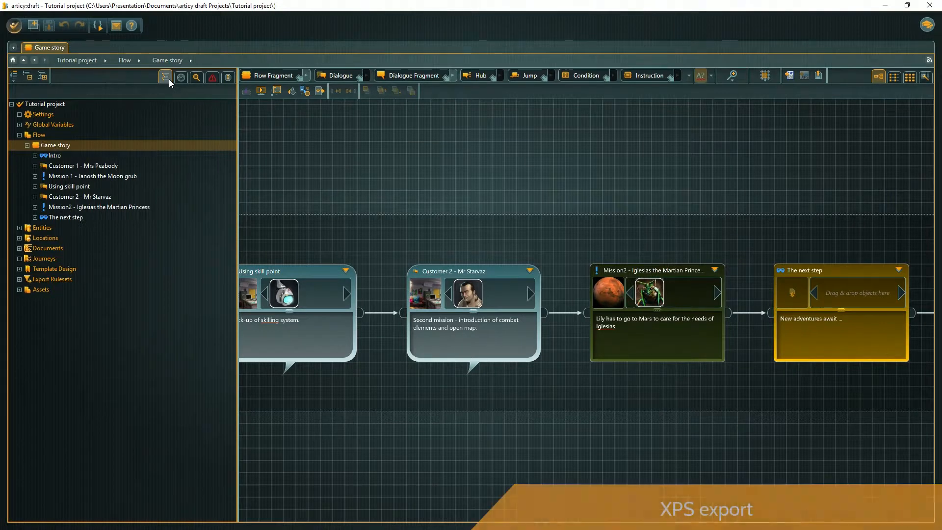
{"action": "left_click", "coordinate": [20, 238]}
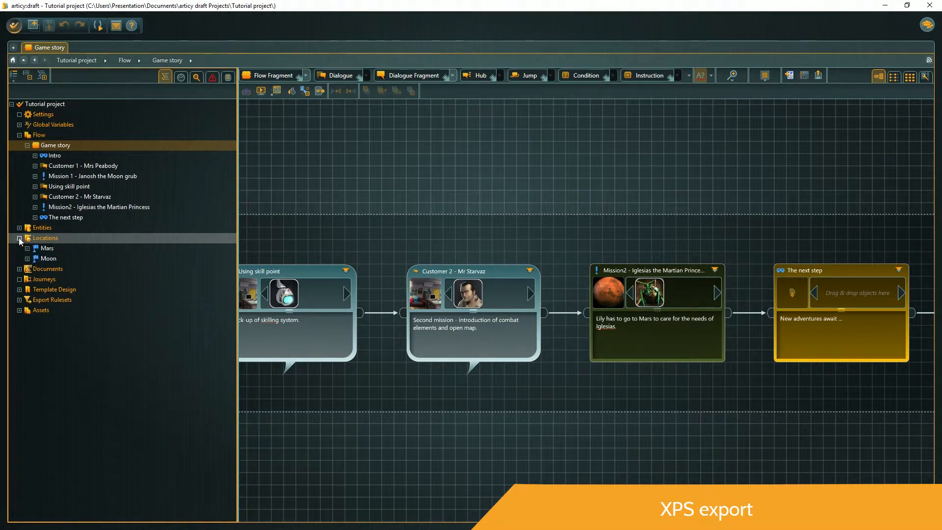
{"action": "double_click", "coordinate": [48, 249]}
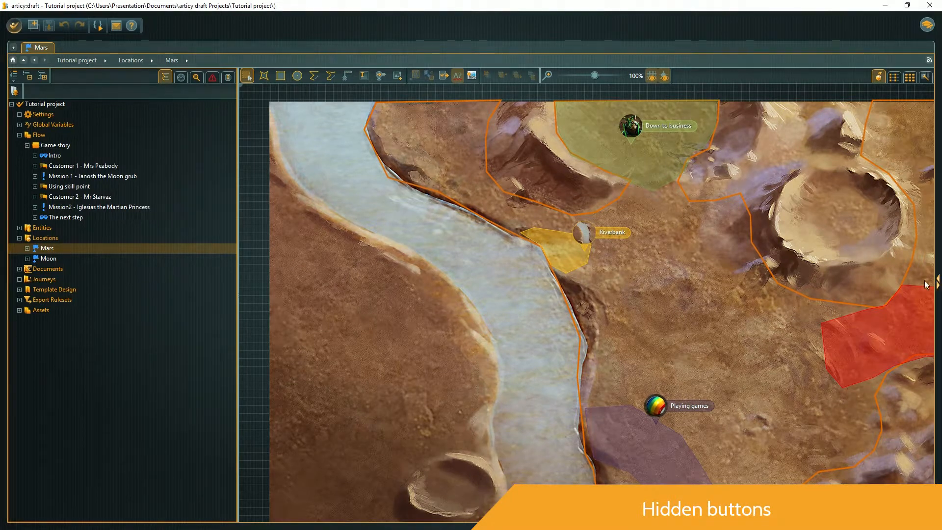
- Split the workspace into two panes and export the Mars map with its background as Mars.xps
{"action": "left_click", "coordinate": [938, 282]}
{"action": "left_click_drag", "start_coordinate": [610, 281], "coordinate": [526, 281]}
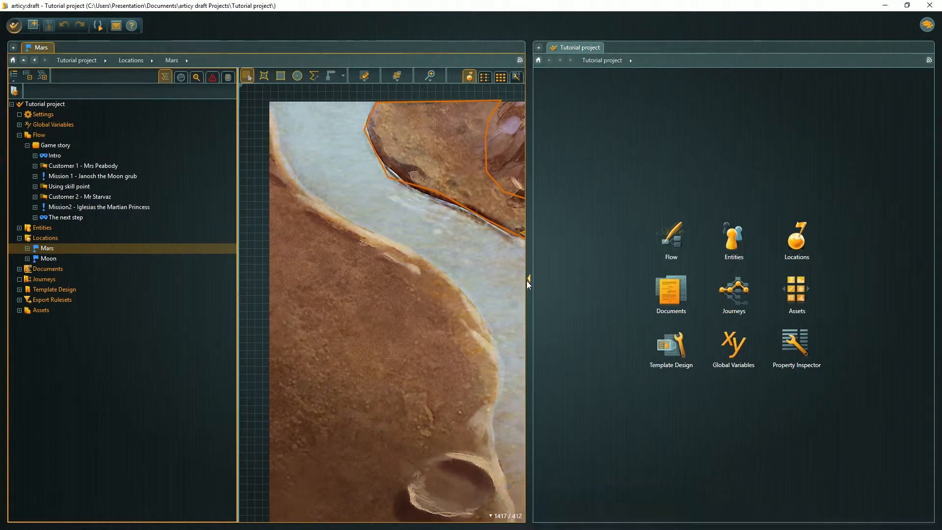
{"action": "left_click", "coordinate": [364, 81]}
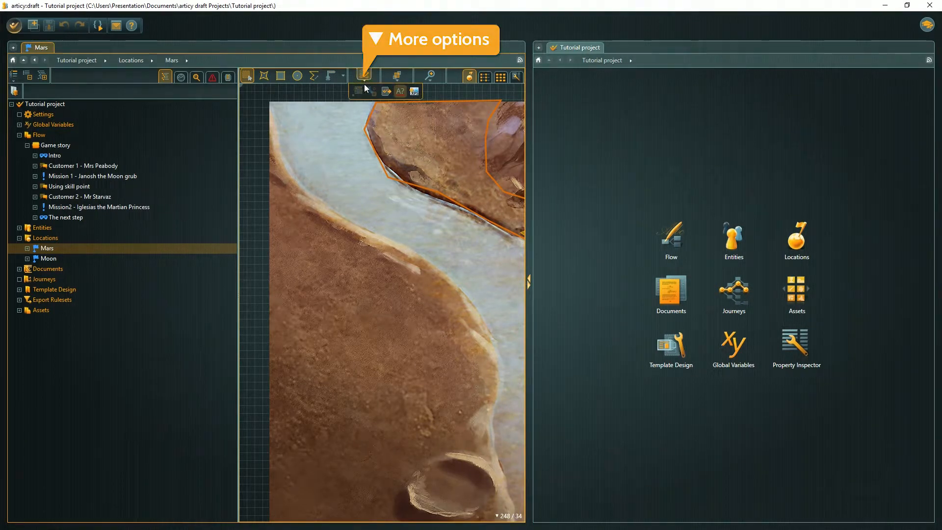
{"action": "left_click", "coordinate": [413, 92]}
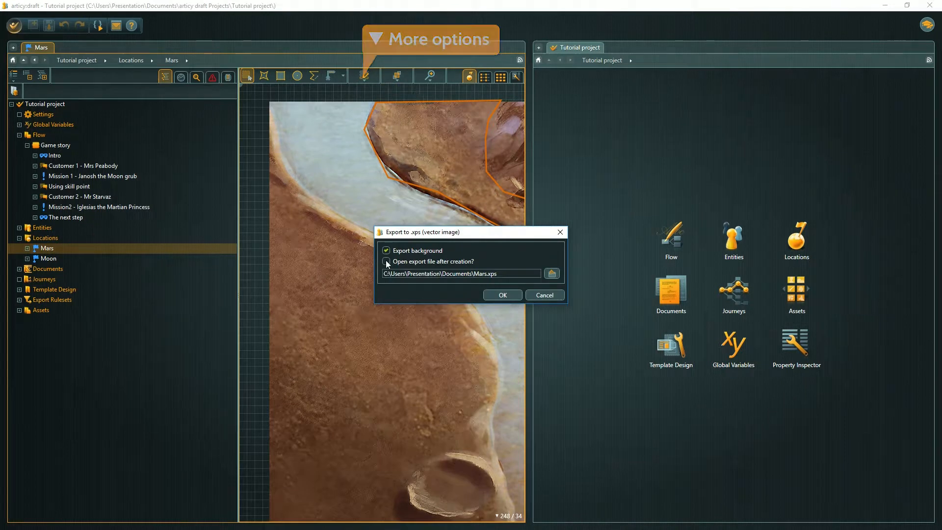
{"action": "left_click", "coordinate": [510, 295]}
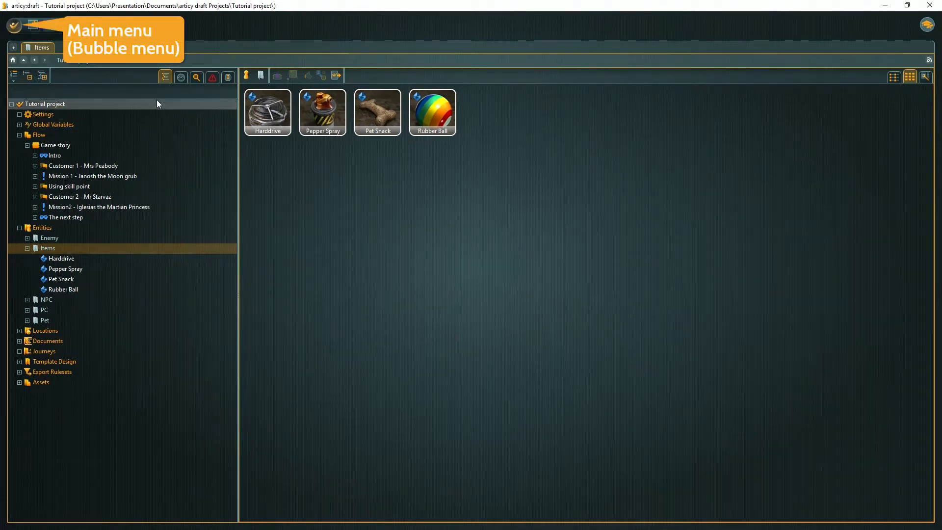
- Export only the Items folder of the Entities to the Word file Tutorial project.docx
{"action": "left_click", "coordinate": [18, 30]}
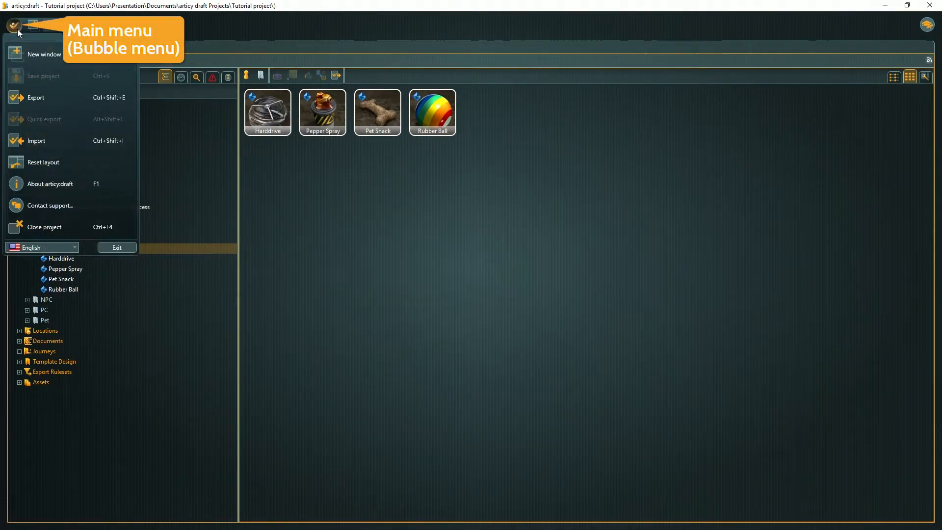
{"action": "left_click", "coordinate": [37, 101]}
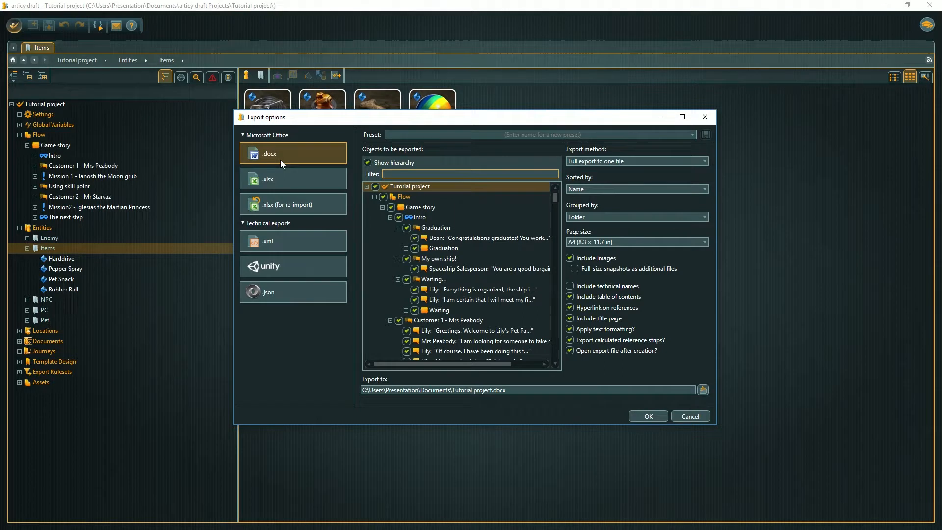
{"action": "left_click", "coordinate": [376, 187]}
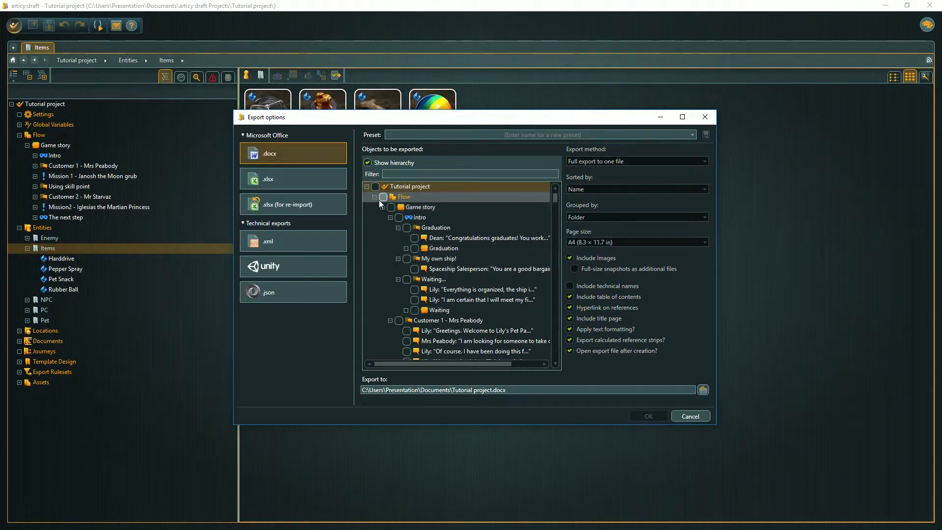
{"action": "left_click", "coordinate": [374, 197]}
{"action": "left_click", "coordinate": [392, 238]}
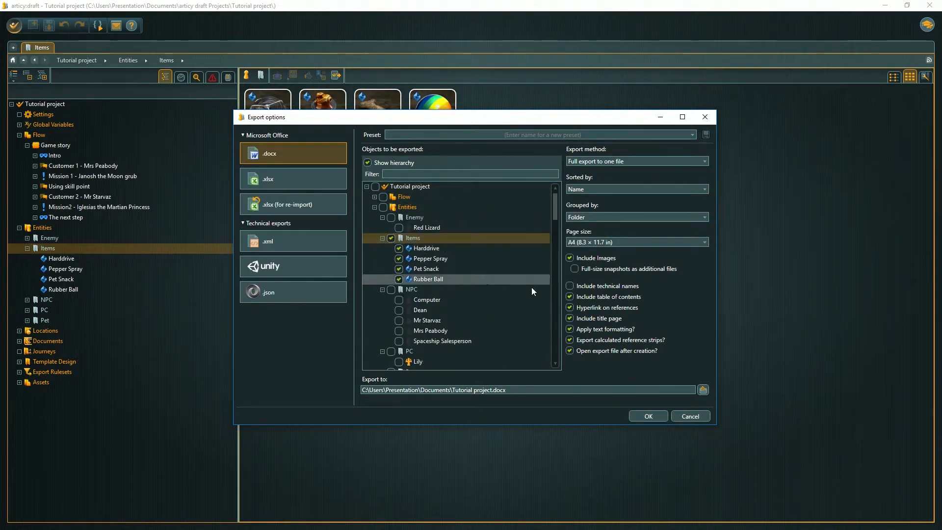
{"action": "left_click", "coordinate": [638, 415]}
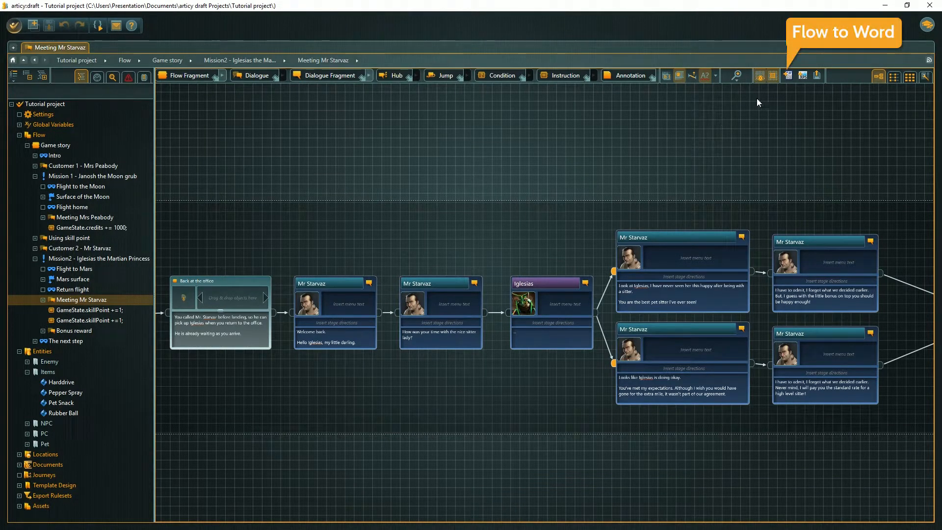
- Export the Meeting Mr Starvaz dialogue flow to the Word file Meeting Mr Starvaz.docx, sorted depth first with preview images
{"action": "left_click", "coordinate": [786, 77]}
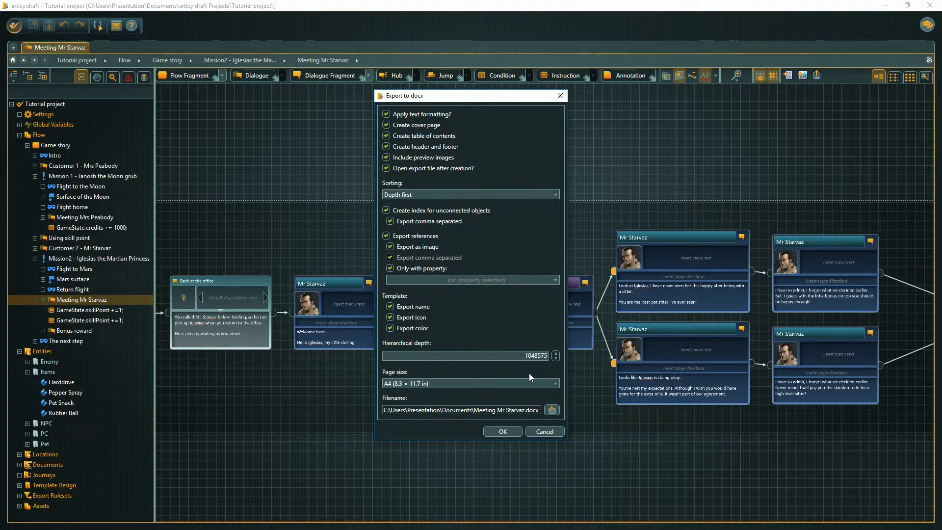
{"action": "left_click", "coordinate": [503, 431]}
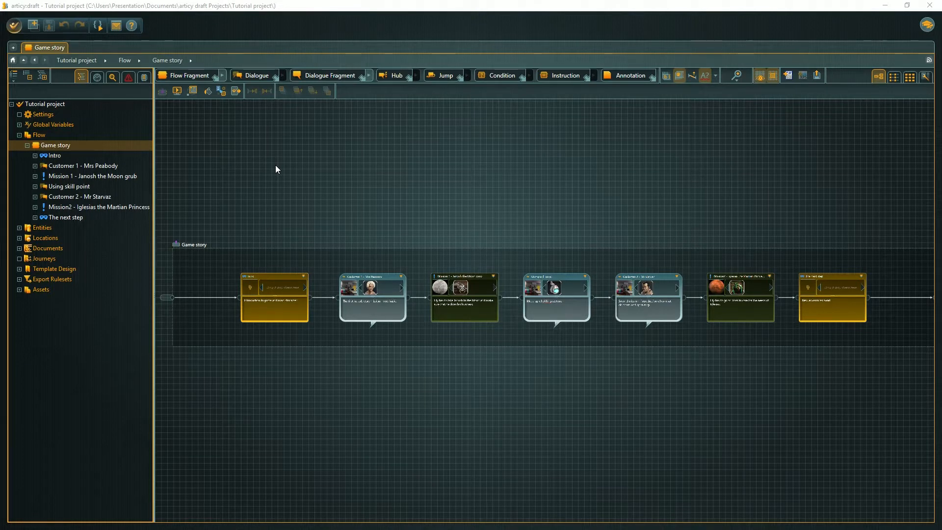
- Set up a project export in .xlsx format with all objects of the Tutorial project included
{"action": "left_click", "coordinate": [14, 25]}
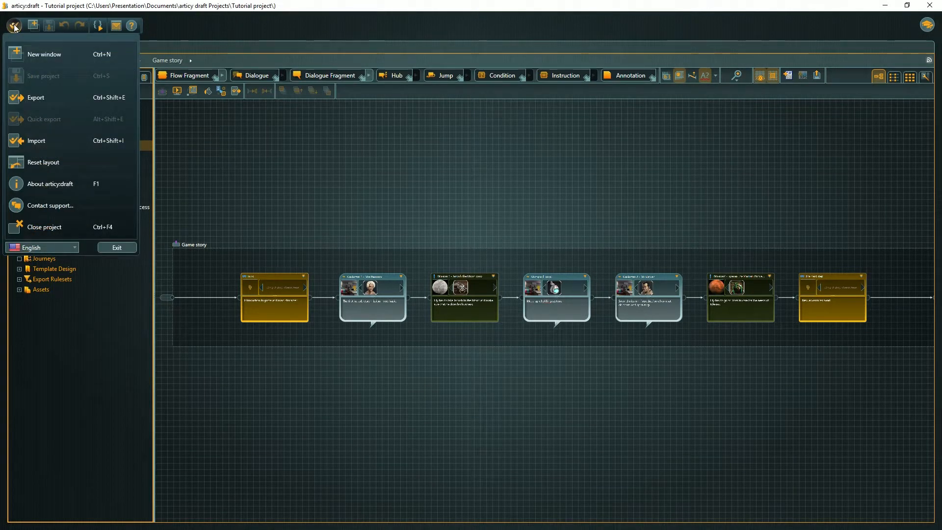
{"action": "left_click", "coordinate": [33, 98]}
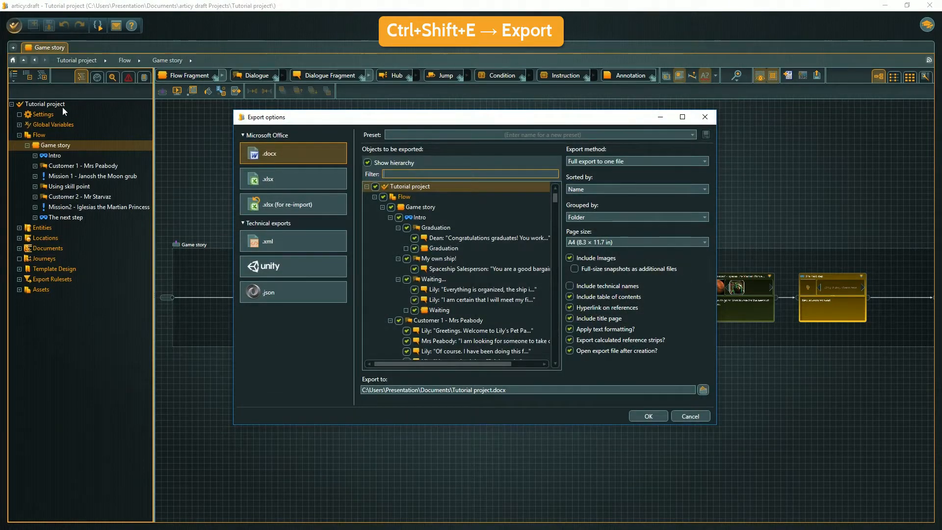
{"action": "left_click", "coordinate": [277, 183]}
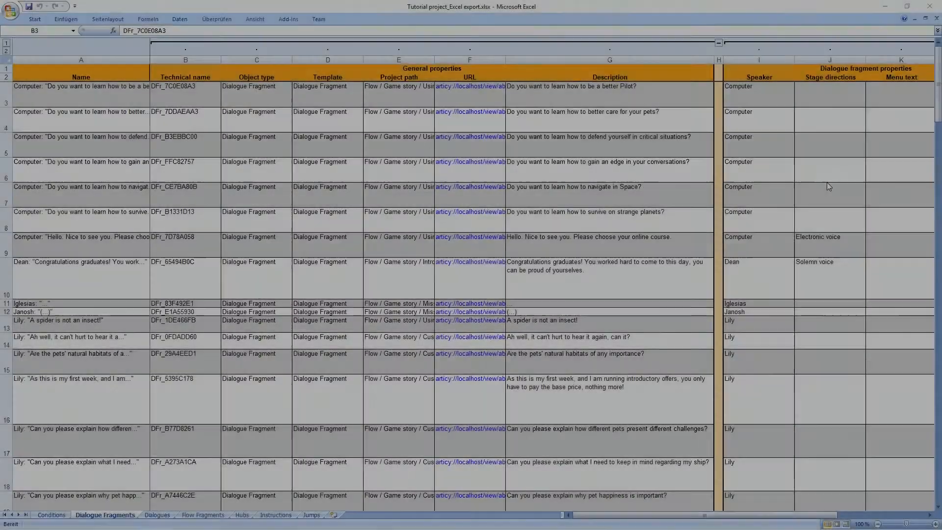
- In Excel, examine the exported dialogue fragments worksheet and the item properties and statistics in the second exported workbook
{"action": "scroll", "coordinate": [828, 186], "scroll_direction": "down", "scroll_amount": 20}
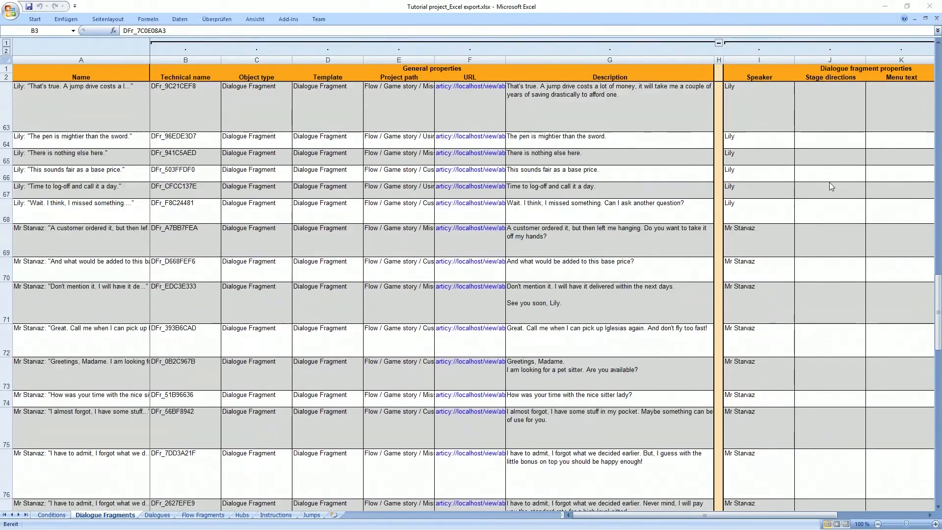
{"action": "scroll", "coordinate": [830, 185], "scroll_direction": "down", "scroll_amount": 15}
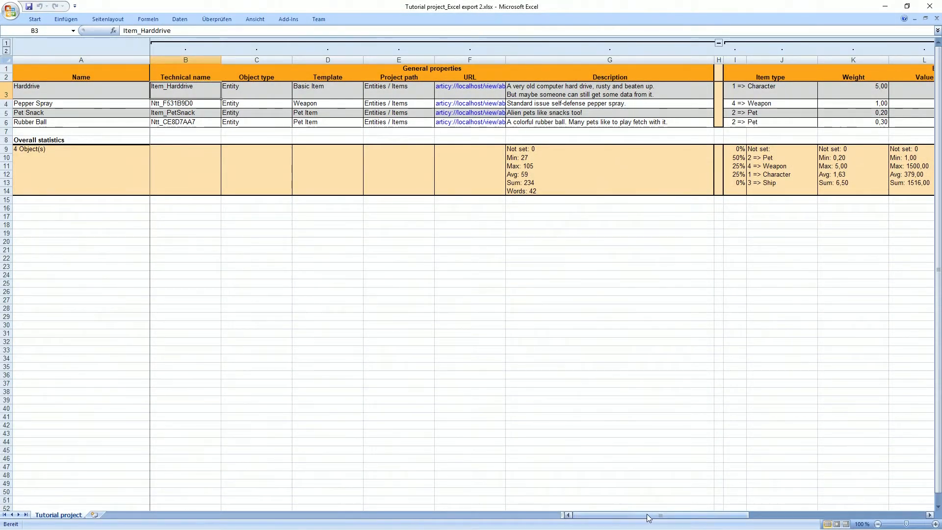
{"action": "left_click_drag", "start_coordinate": [647, 514], "coordinate": [819, 515]}
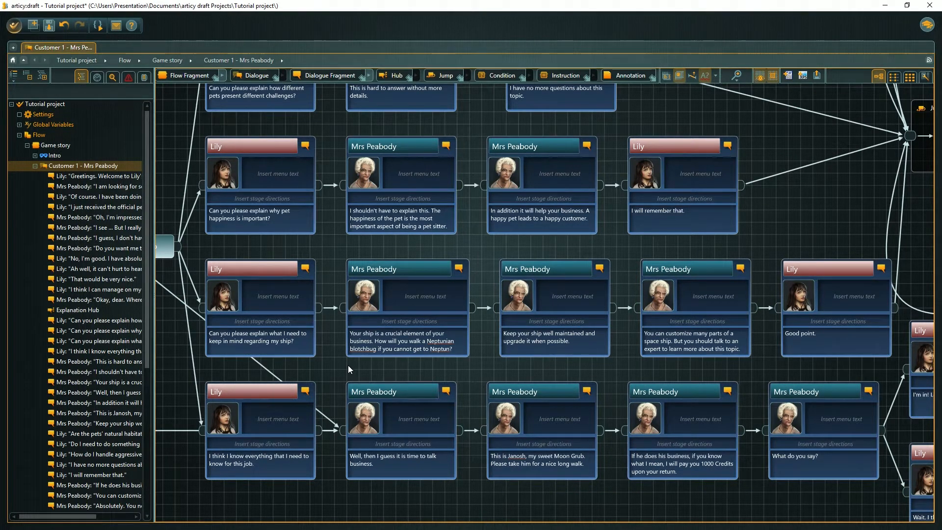
- Set up an .xlsx (for re-import) export that includes only the Customer 1 - Mrs Peabody dialogue
{"action": "left_click", "coordinate": [14, 25]}
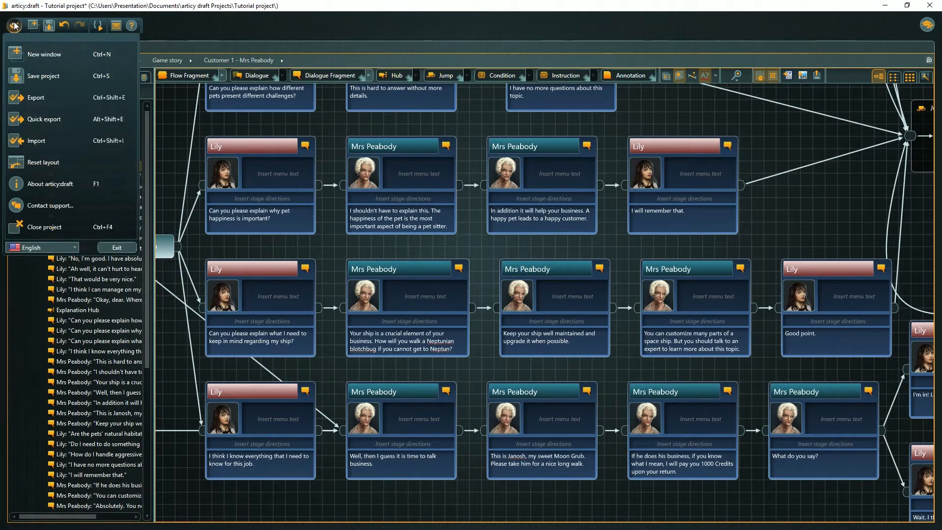
{"action": "left_click", "coordinate": [39, 96]}
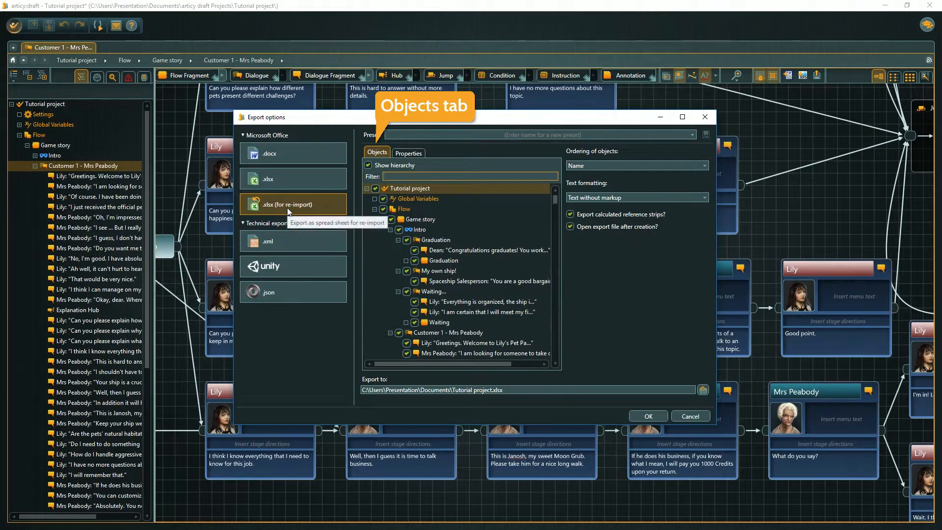
{"action": "left_click", "coordinate": [375, 189]}
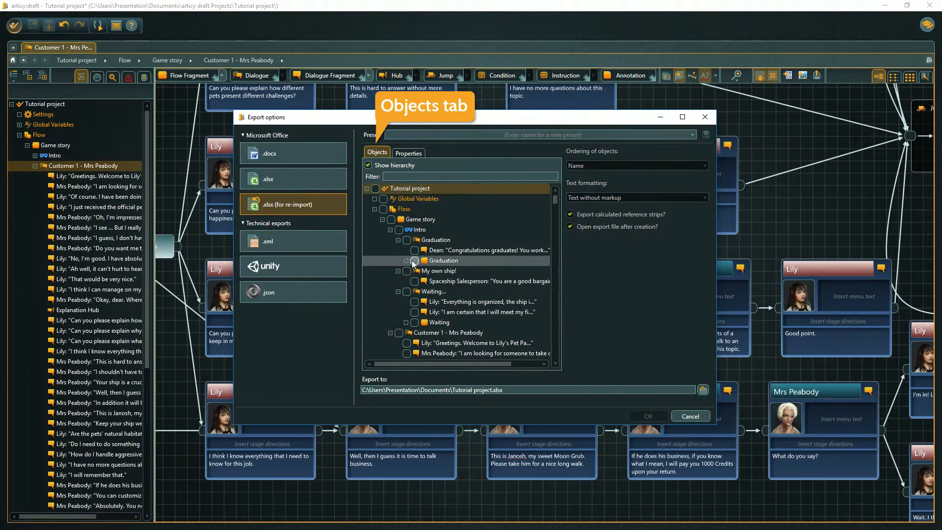
{"action": "scroll", "coordinate": [413, 262], "scroll_direction": "down", "scroll_amount": 2}
{"action": "left_click", "coordinate": [399, 281]}
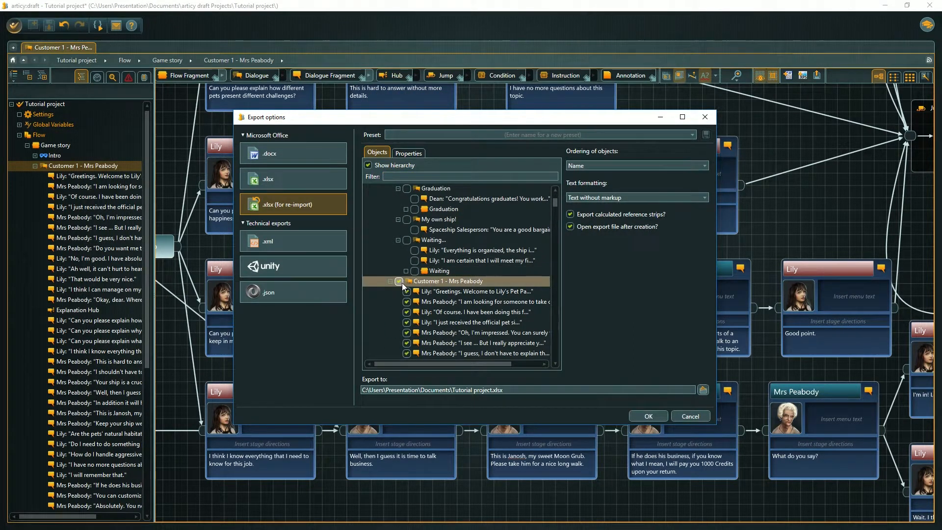
- Exclude StageDirections and MenuText from the exported general properties of Dialogue Fragments
{"action": "left_click", "coordinate": [408, 155]}
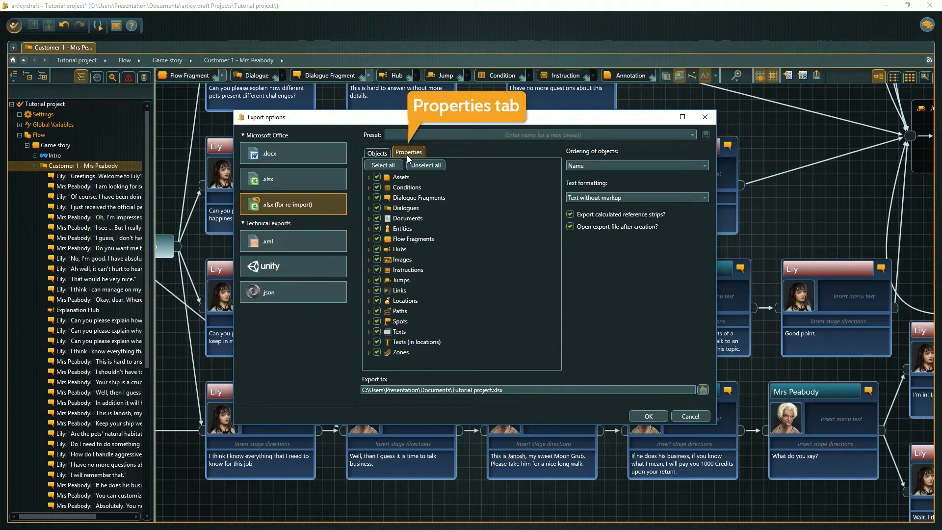
{"action": "left_click", "coordinate": [369, 197]}
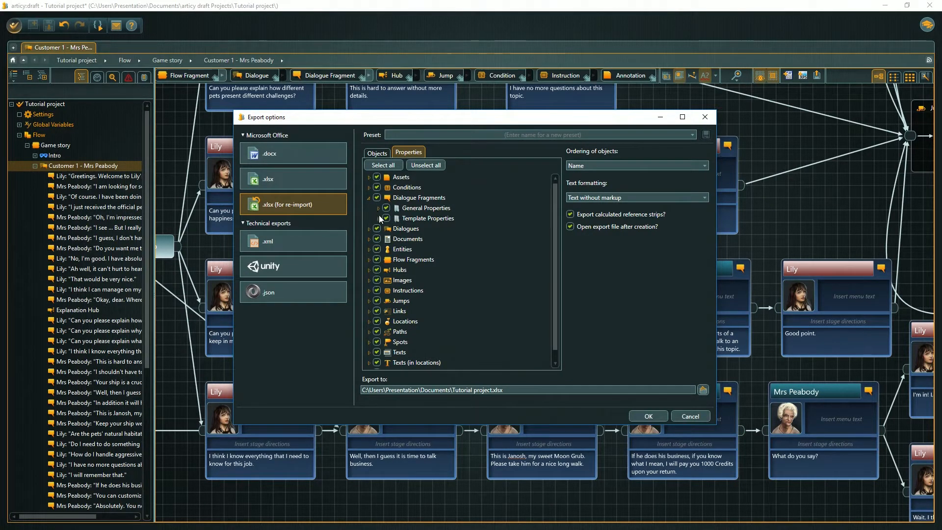
{"action": "left_click", "coordinate": [378, 208]}
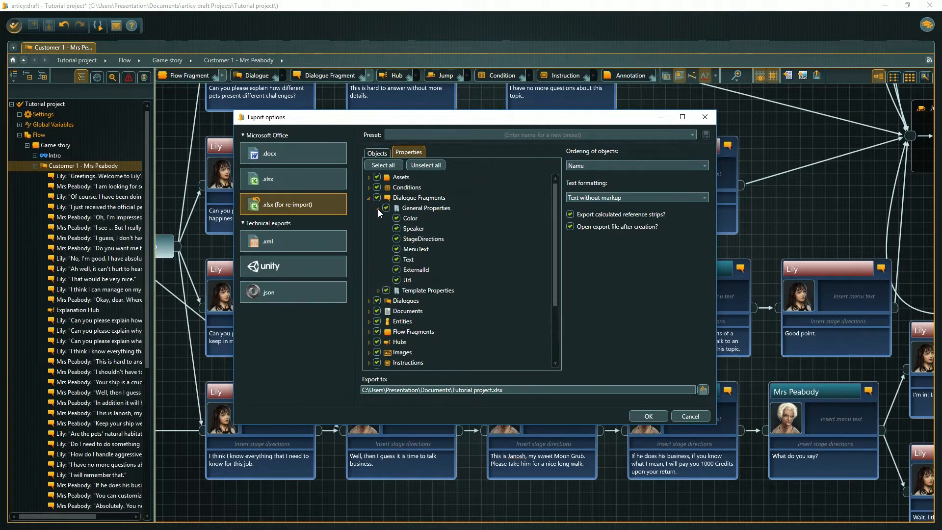
{"action": "left_click", "coordinate": [397, 238]}
{"action": "left_click", "coordinate": [397, 249]}
- Save the export settings as the preset Test Dialogue and export to Tutorial project_reimport.xlsx
{"action": "left_click", "coordinate": [523, 136]}
{"action": "type", "text": "Test Dialogue"}
{"action": "left_click", "coordinate": [707, 135]}
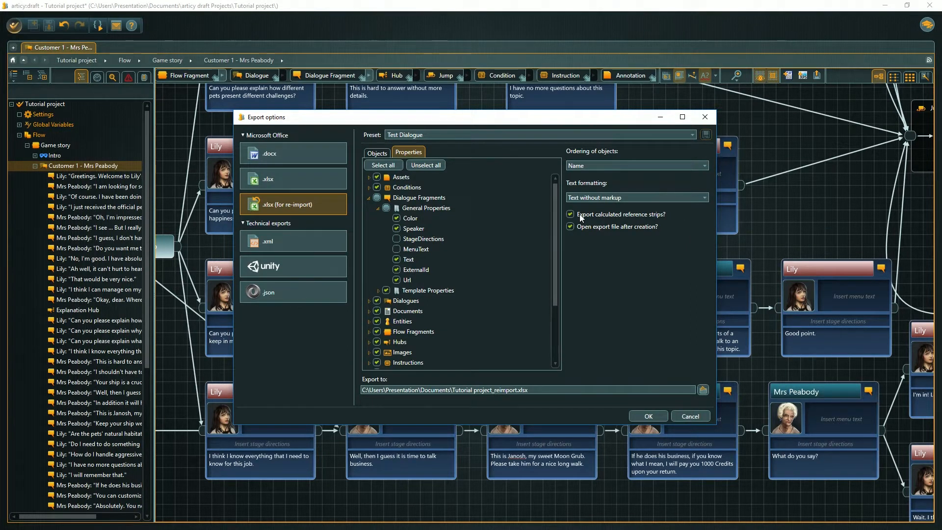
{"action": "left_click", "coordinate": [648, 416]}
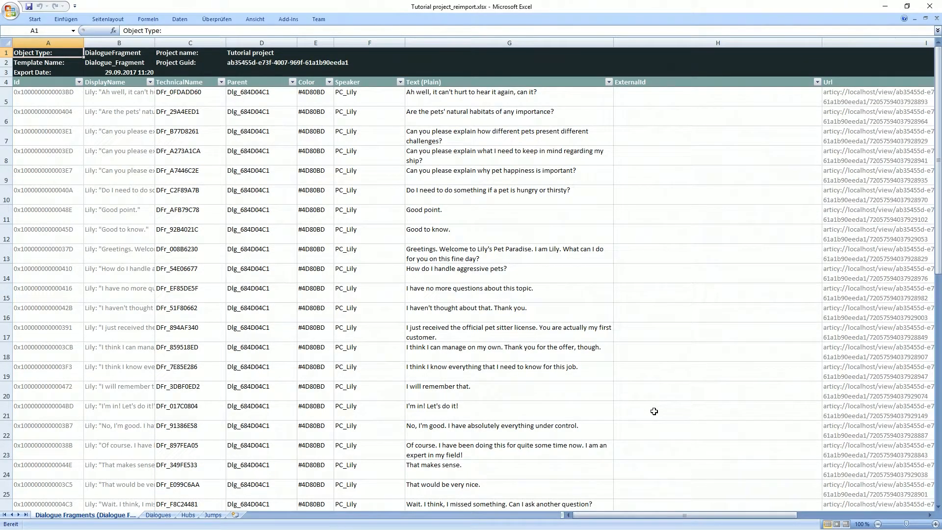
- In Excel, change the text in cell G19 to "I think I know everything that is vital for this job."
{"action": "left_click", "coordinate": [521, 369]}
{"action": "double_click", "coordinate": [512, 368]}
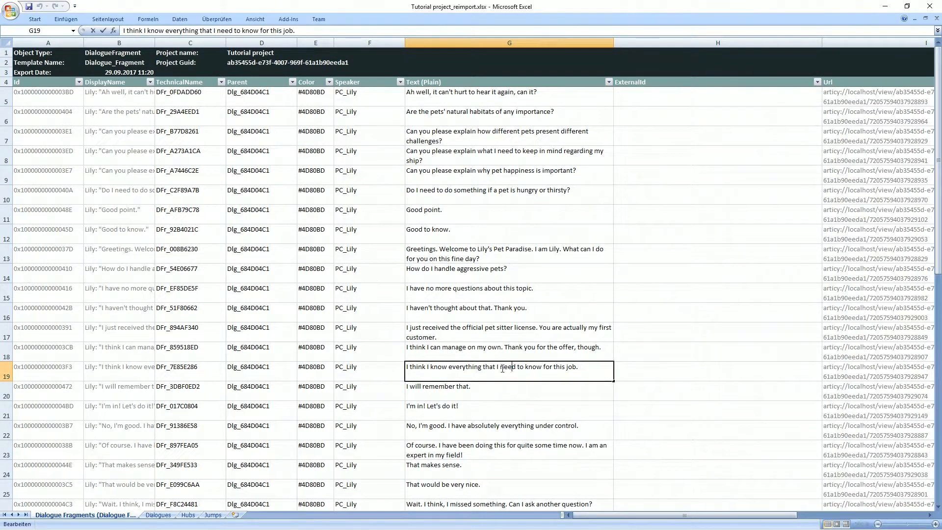
{"action": "left_click_drag", "start_coordinate": [497, 367], "coordinate": [543, 368]}
{"action": "type", "text": "is vital"}
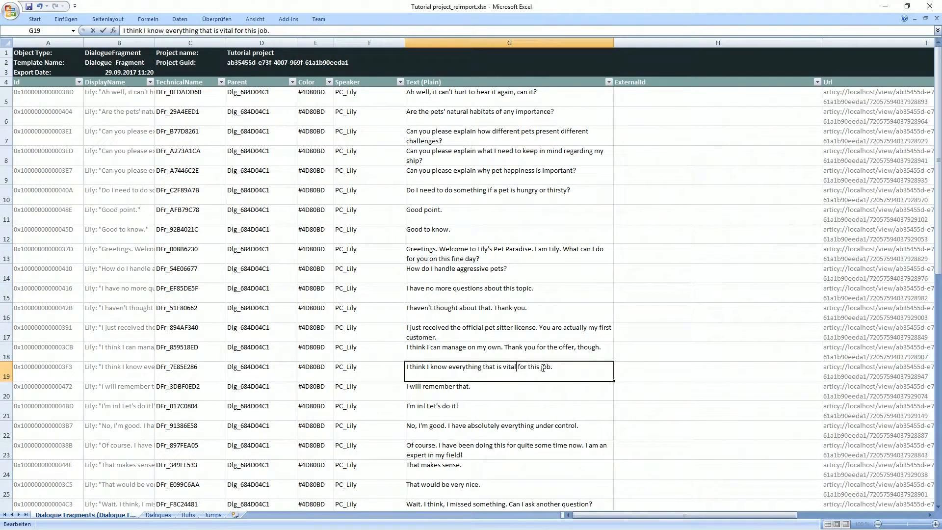
{"action": "left_click", "coordinate": [556, 388]}
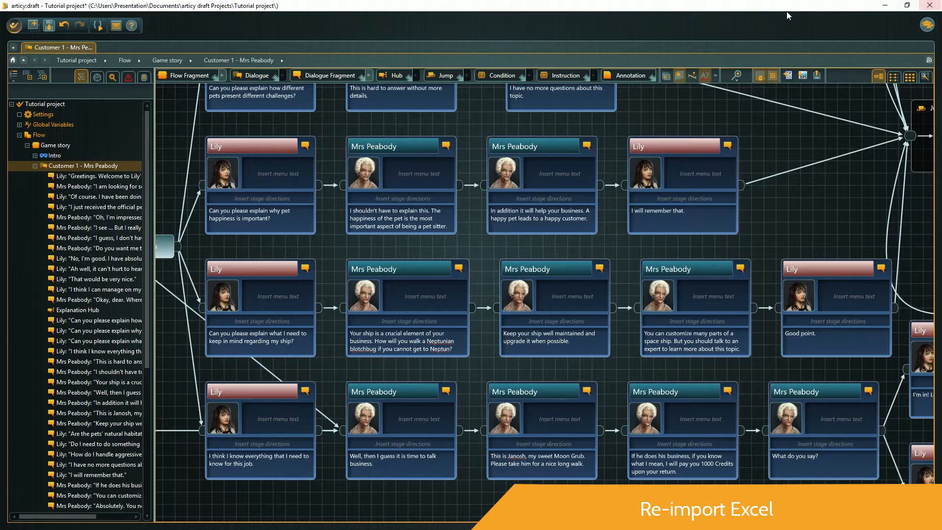
- Back in articy:draft, start an import and choose Tutorial project_reimport.xlsx from the Documents folder as its source file
{"action": "left_click", "coordinate": [13, 25]}
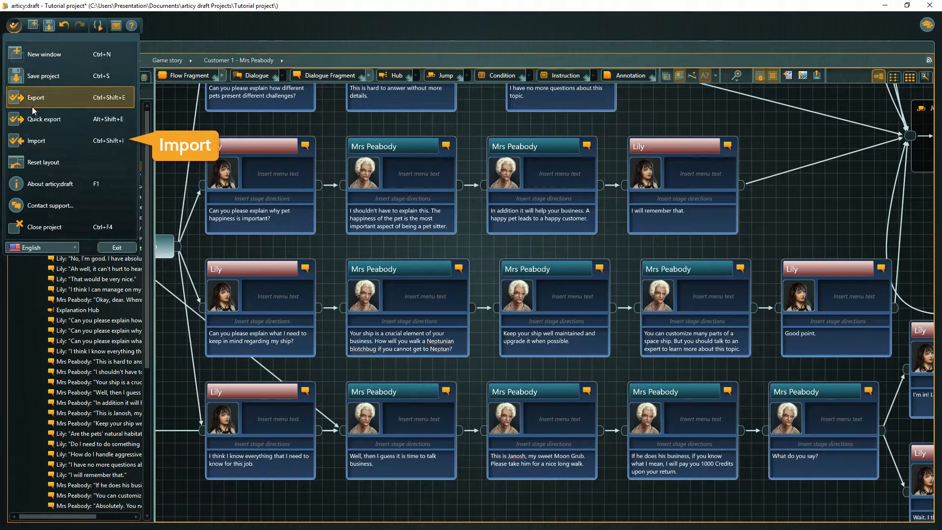
{"action": "left_click", "coordinate": [38, 143]}
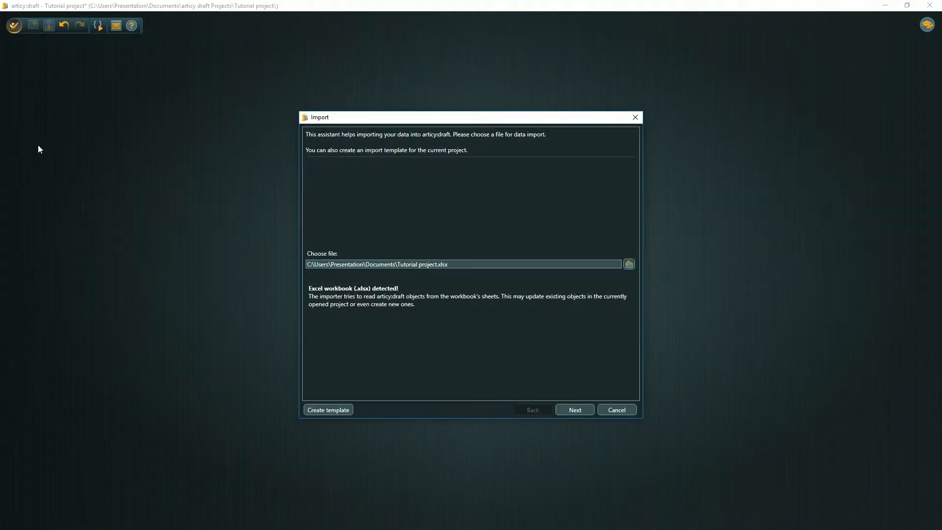
{"action": "left_click", "coordinate": [630, 264]}
{"action": "scroll", "coordinate": [497, 202], "scroll_direction": "down", "scroll_amount": 1}
{"action": "left_click", "coordinate": [442, 246]}
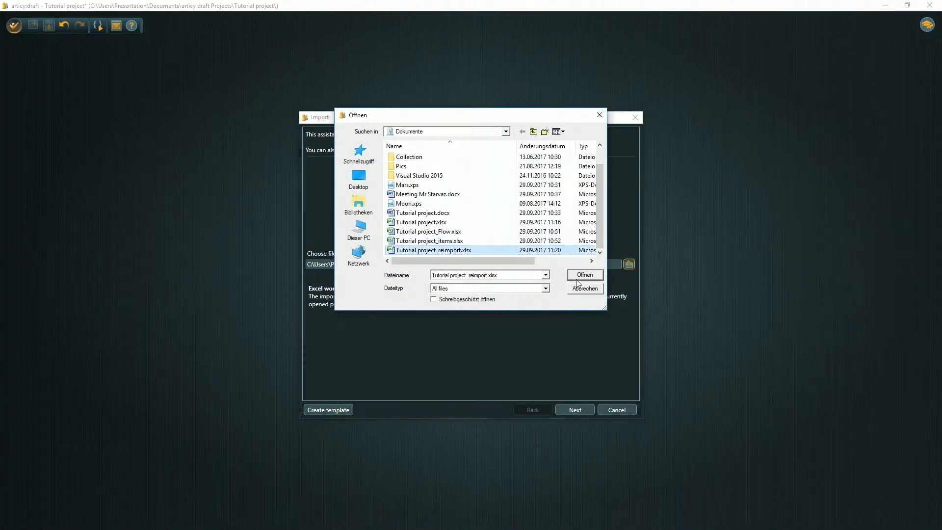
{"action": "left_click", "coordinate": [585, 273]}
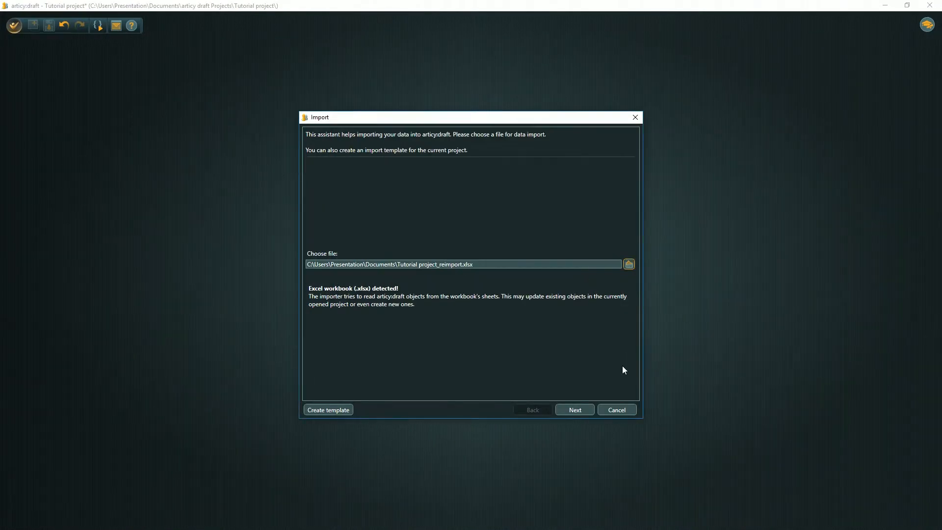
- Import the Dialogue Fragments, Dialogues, Hubs and Jumps worksheets with their default row ranges into the project
{"action": "left_click", "coordinate": [576, 410]}
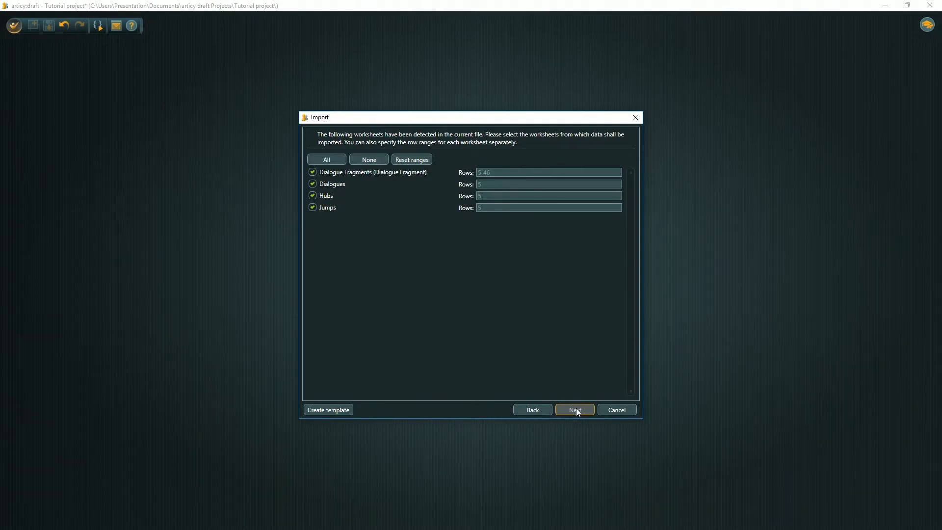
{"action": "left_click", "coordinate": [576, 410]}
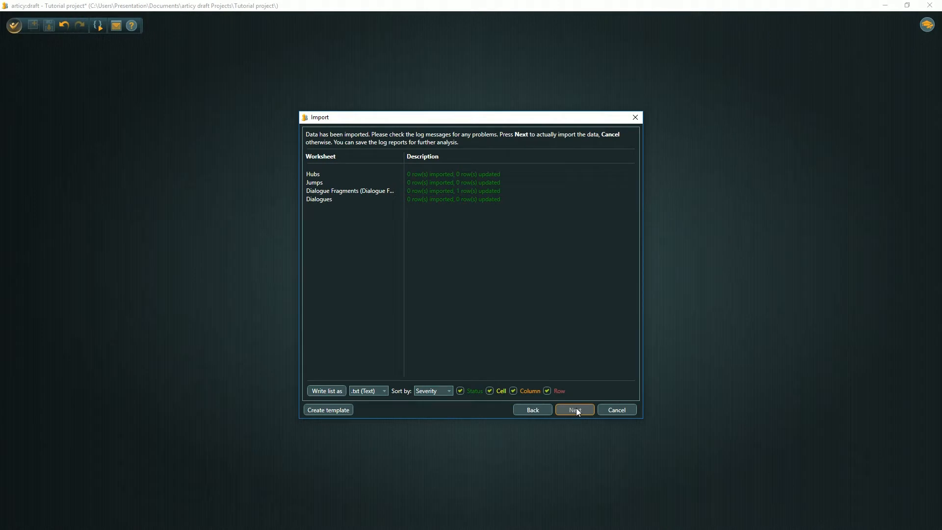
{"action": "left_click", "coordinate": [576, 410]}
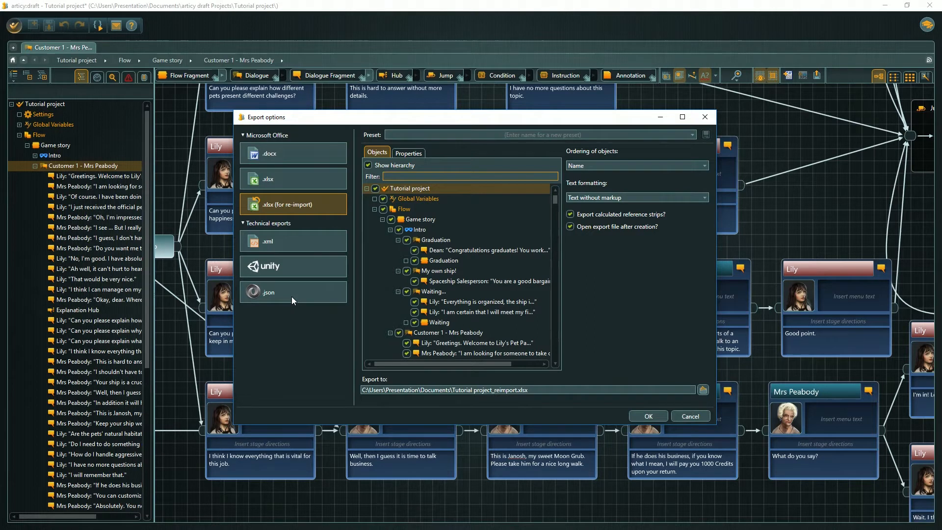
- Check the JSON export options without exporting, and open the Default Export Ruleset (complete Project) for viewing
{"action": "left_click", "coordinate": [292, 296]}
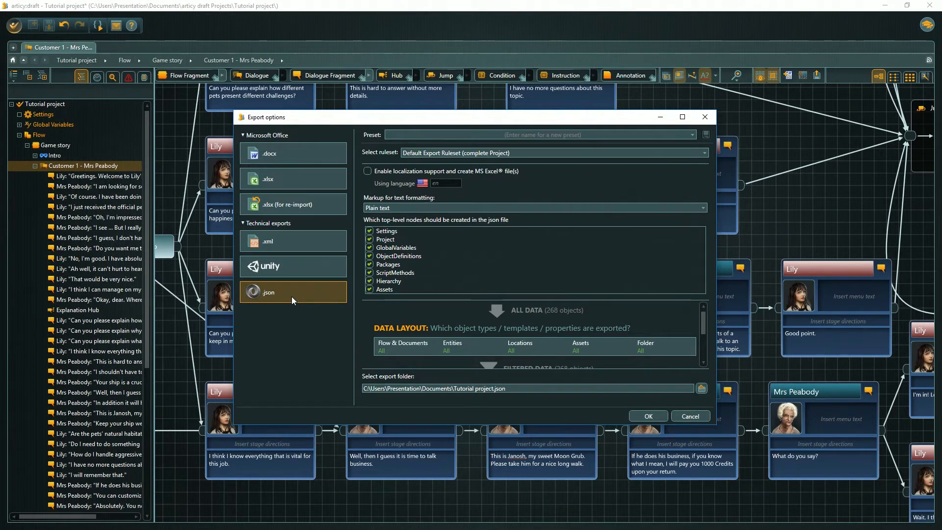
{"action": "left_click", "coordinate": [682, 414]}
{"action": "left_click", "coordinate": [35, 166]}
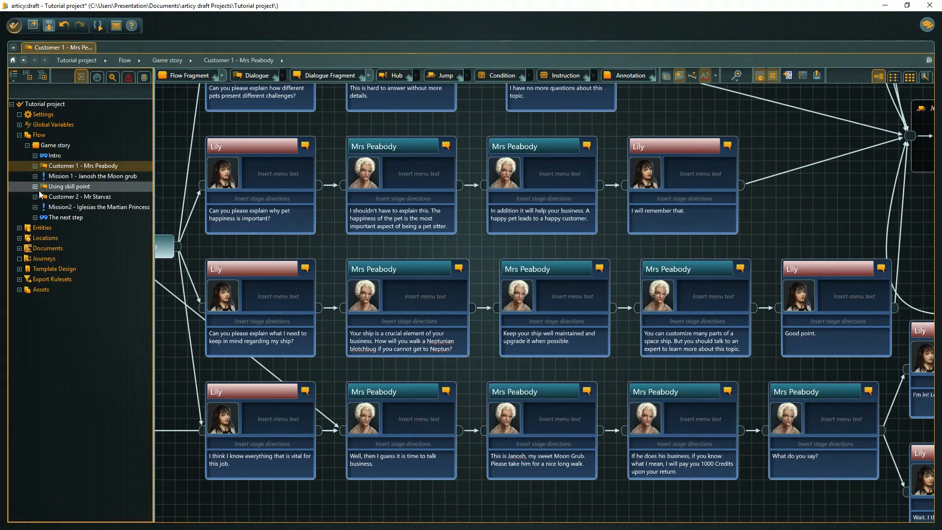
{"action": "left_click", "coordinate": [19, 279]}
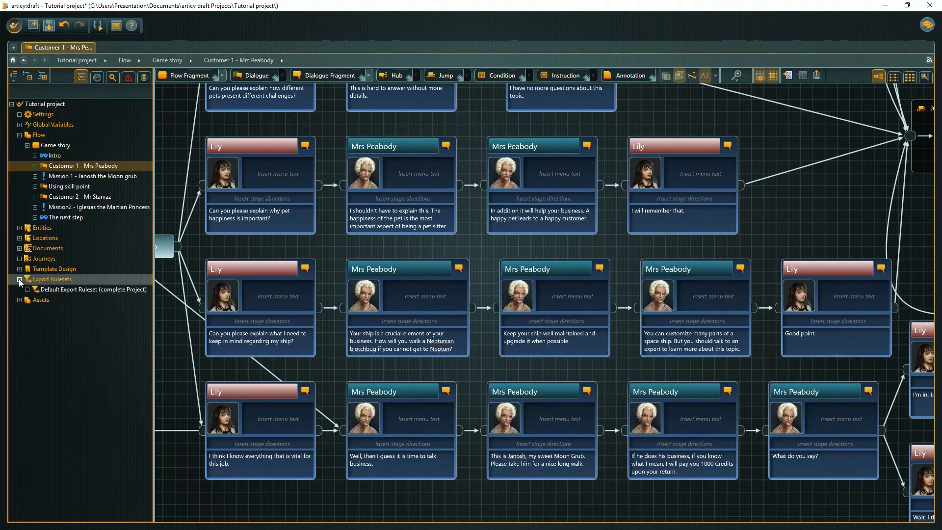
{"action": "double_click", "coordinate": [45, 288]}
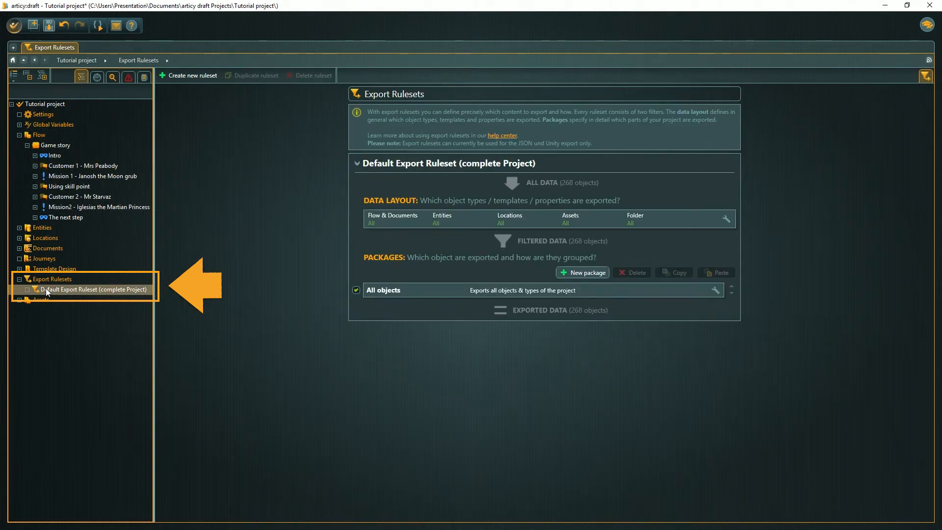